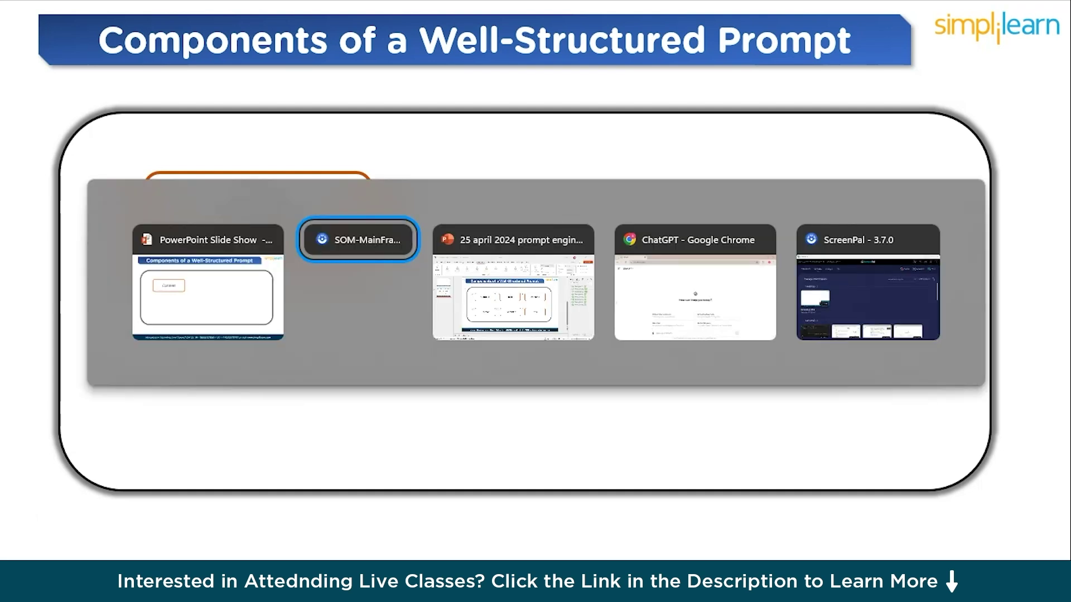
- Ask ChatGPT for an hour-by-hour workday of a human worker after AI replaced most jobs
key(Tab)
key(Tab)
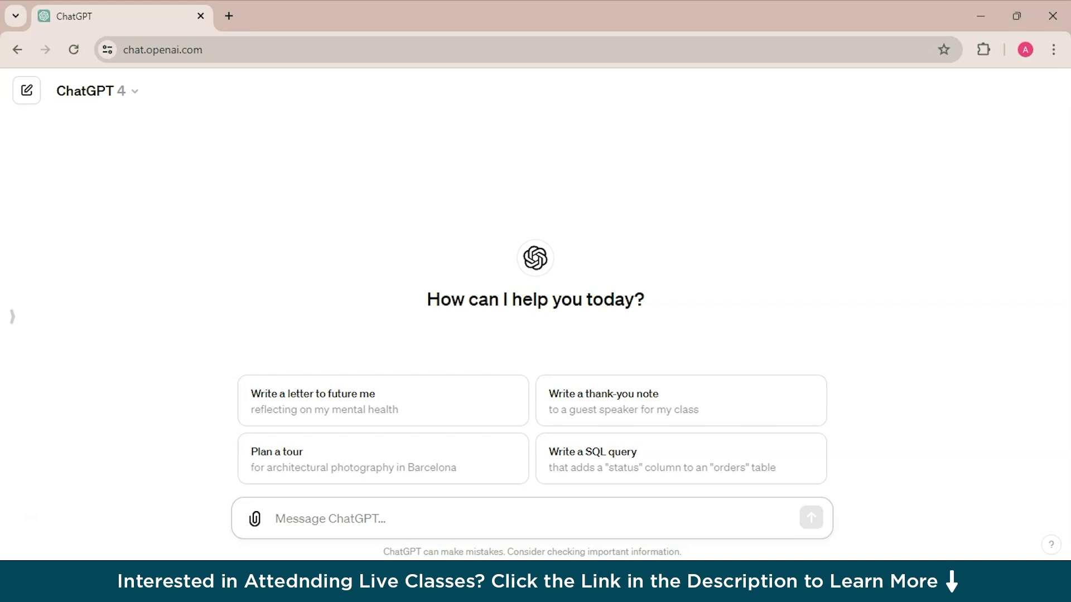
text(I)
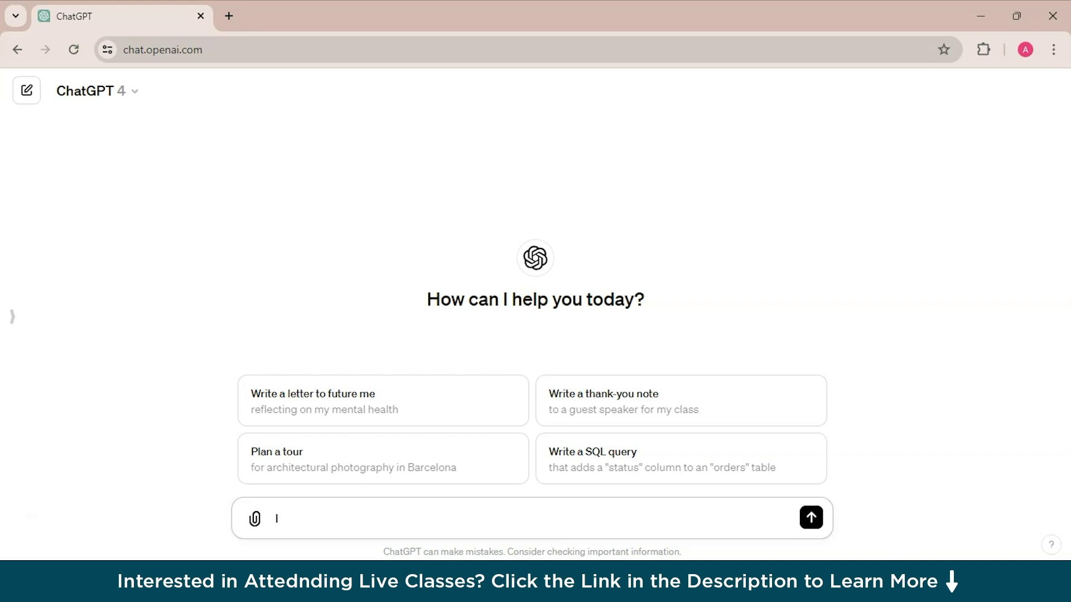
text(n a worl)
text(d world where Aihas replaced most jobs,)
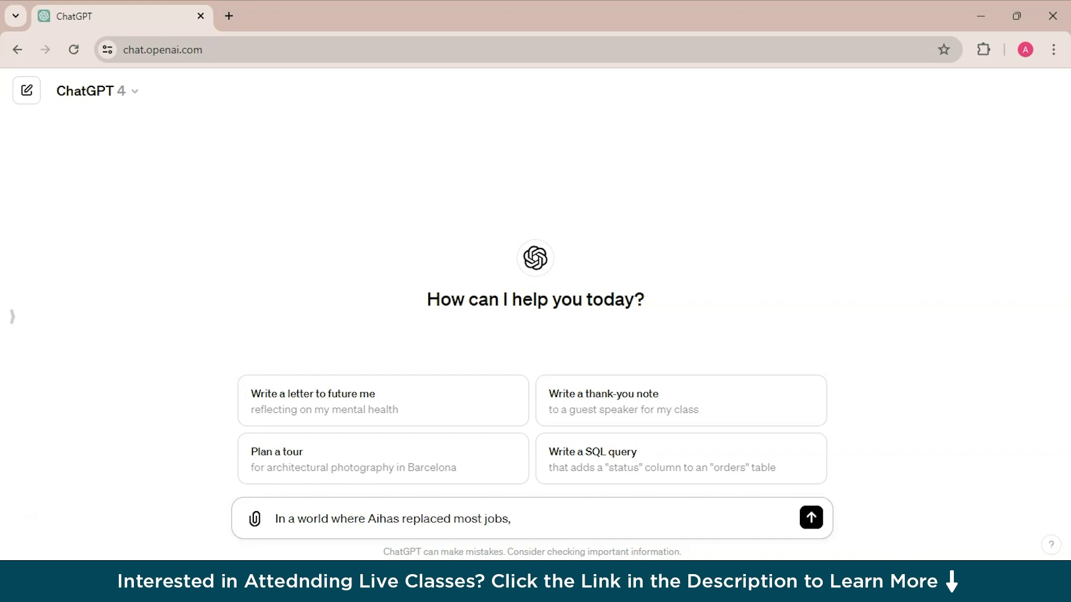
text( describe the day in the life of a human worker)
key(Return)
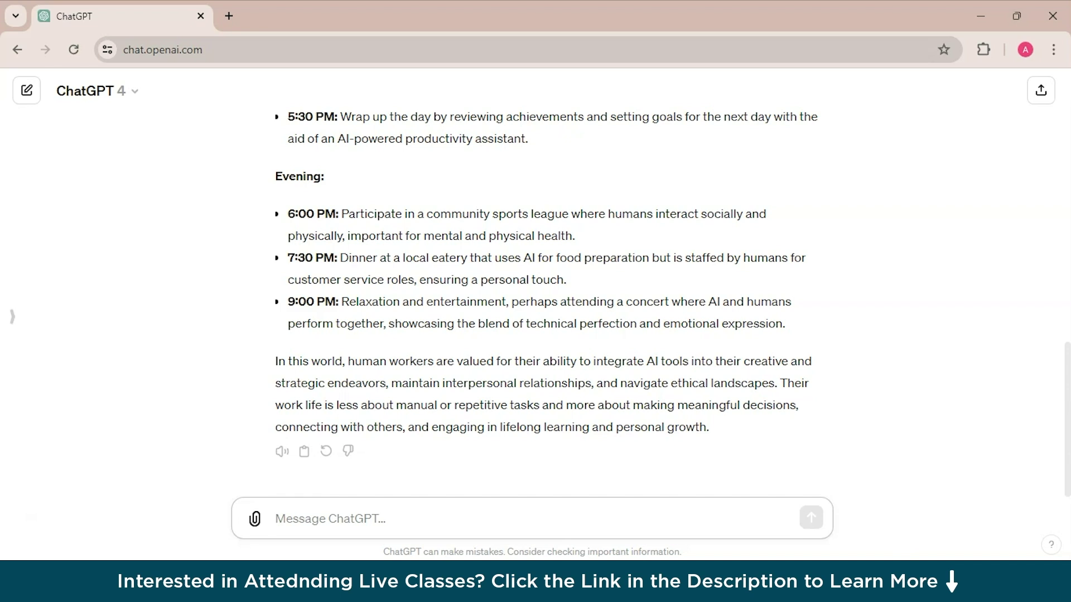
text(Write)
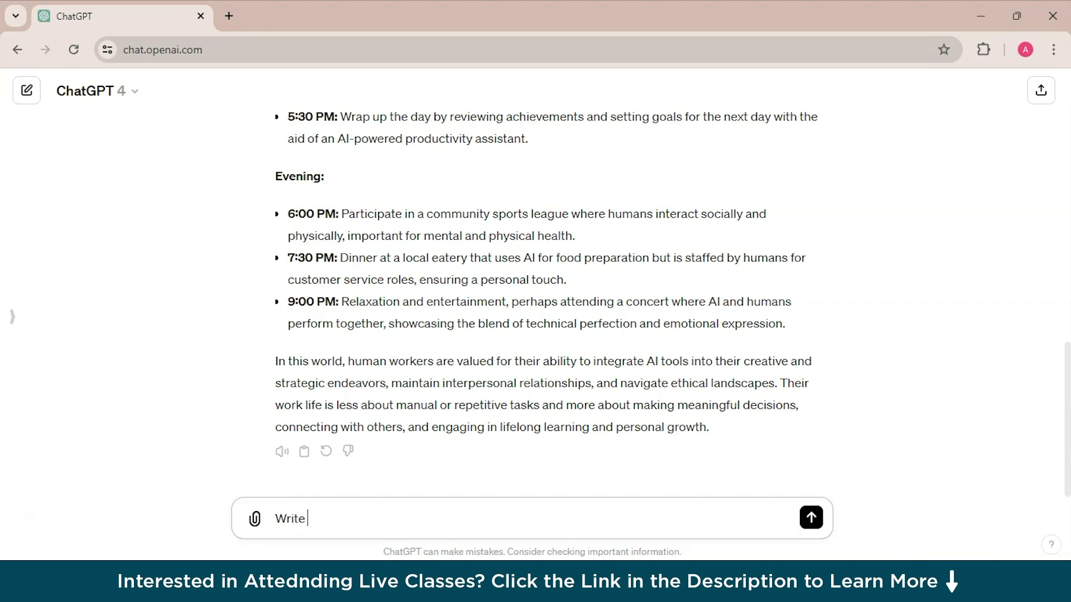
text( an e)
text(ssay)
text(on)
- Send the prompt 'Write an essay on the affects of Global warming', correcting a typo
key(BackSpace)
text(n the affects of Global warming)
key(Return)
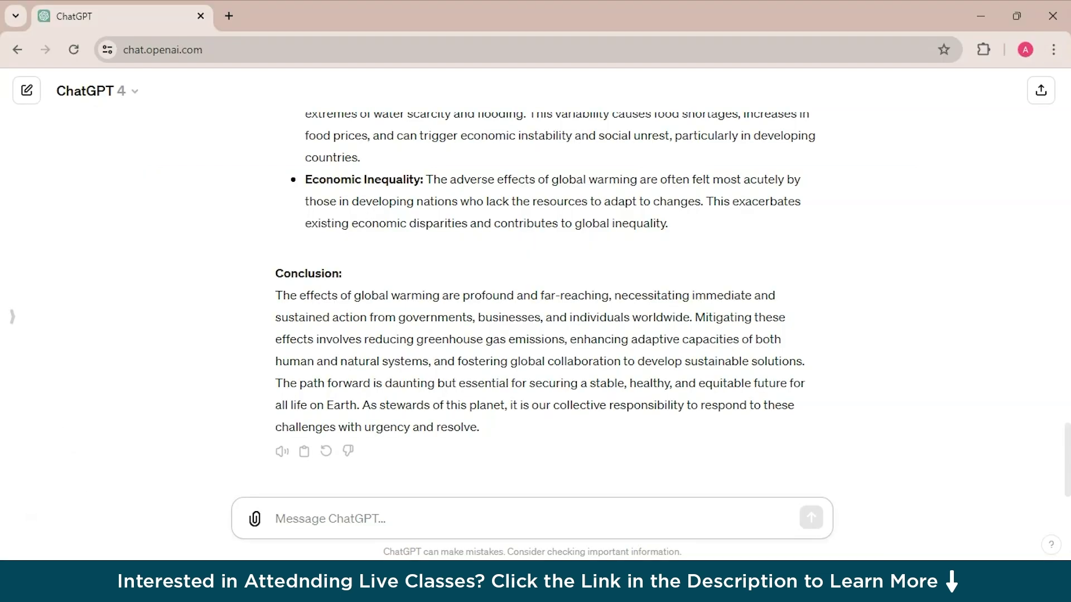
text(As )
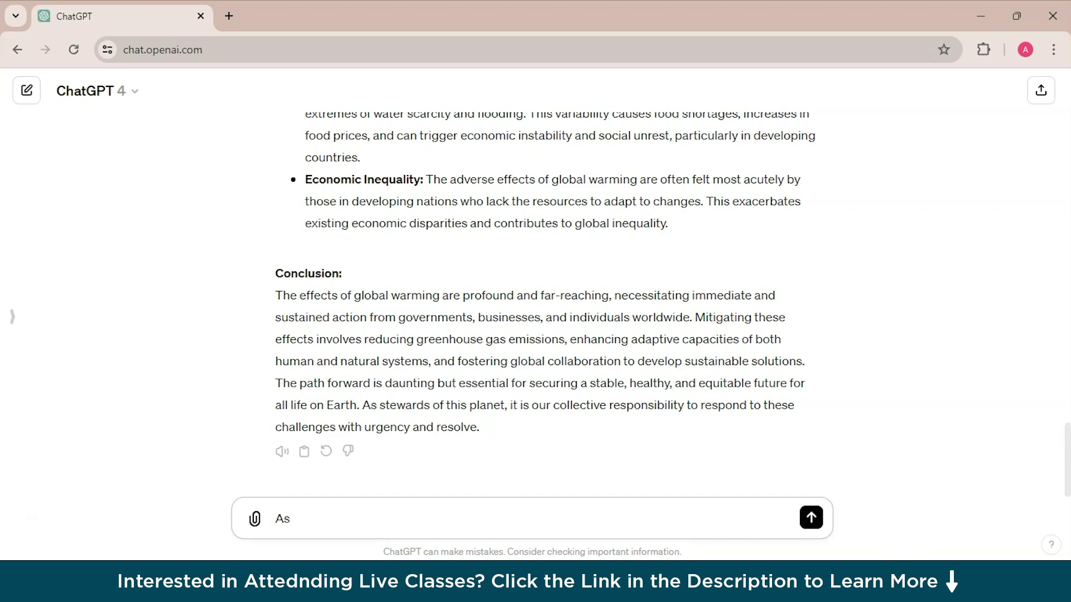
text(a medical proffesional, advise a patient on manging type 2 diabetes)
- Send the prompt asking a medical professional to advise a patient on managing type 2 diabetes
key(Return)
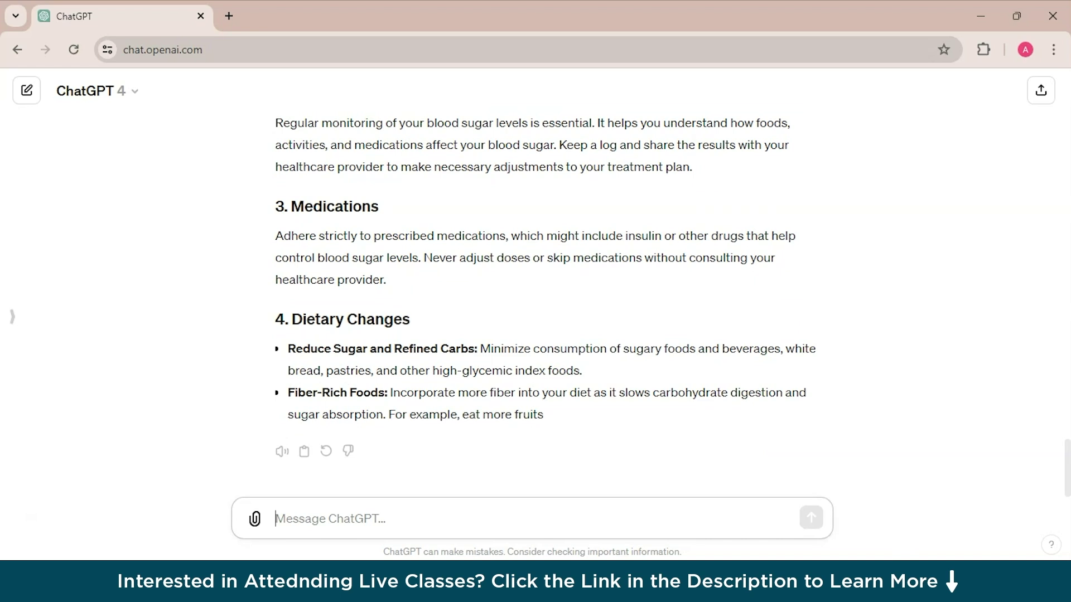
text(list t)
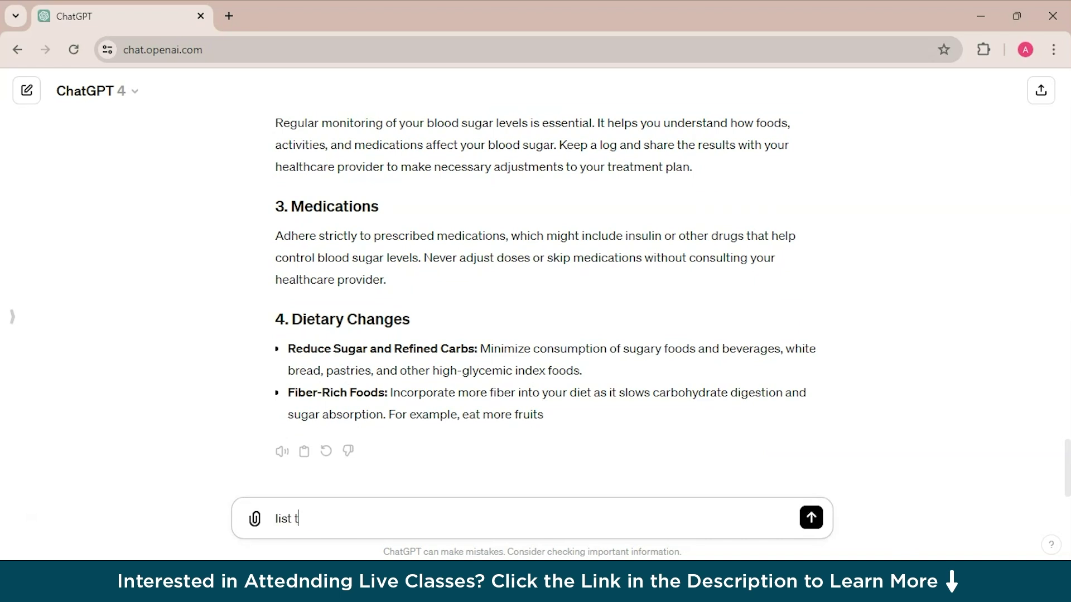
- Send 'list global warming points as bullet points' and bring up the open-windows list
key(BackSpace)
text(global warming points as bullet points)
key(Return)
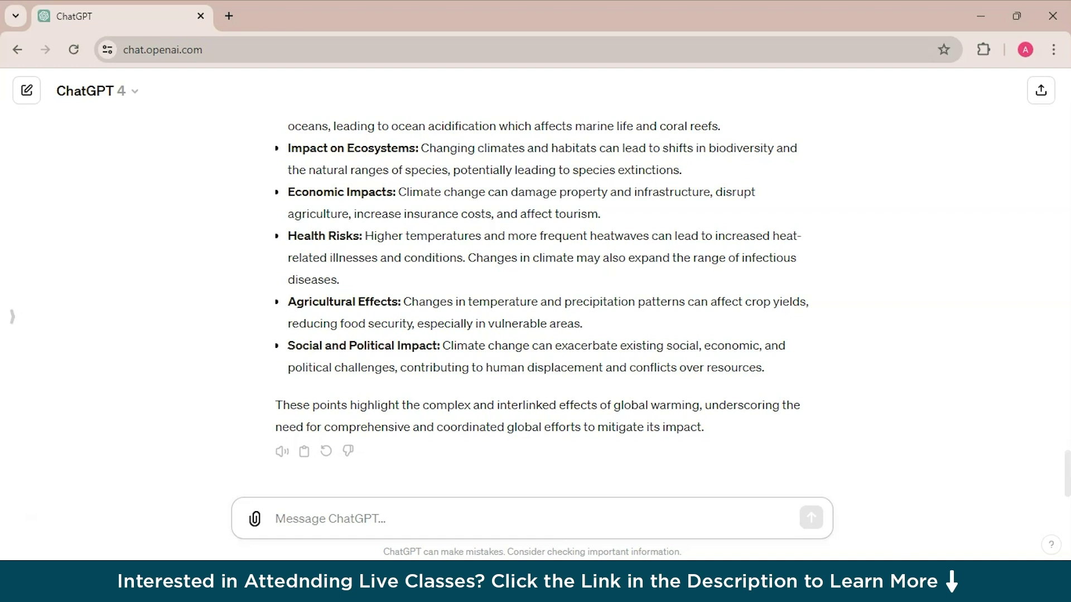
key(alt+Tab)
text(Write a humourous )
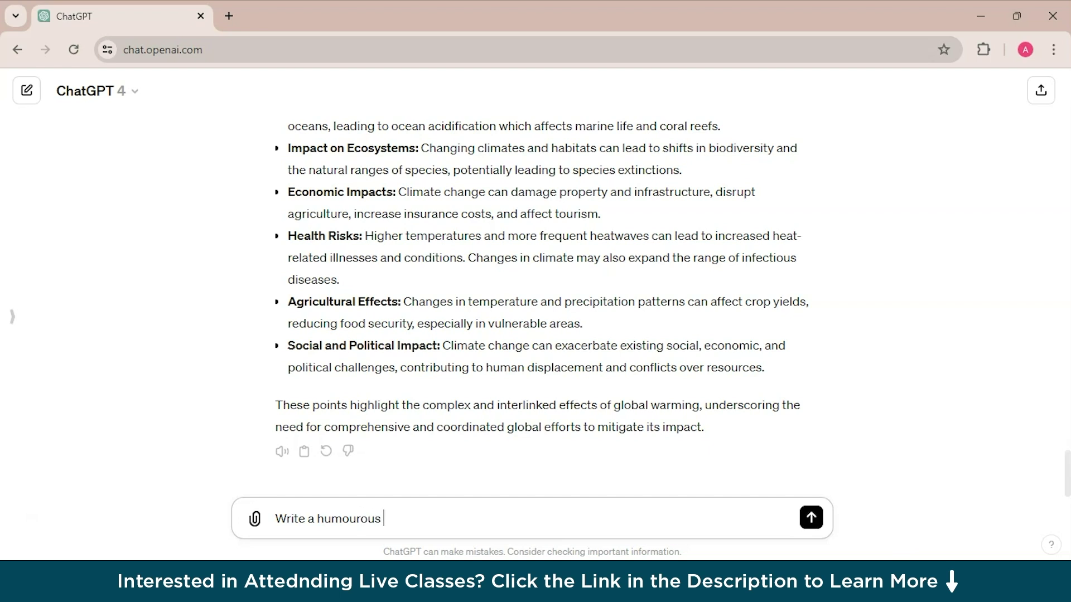
text(blog post about the trials of parenting toddleers)
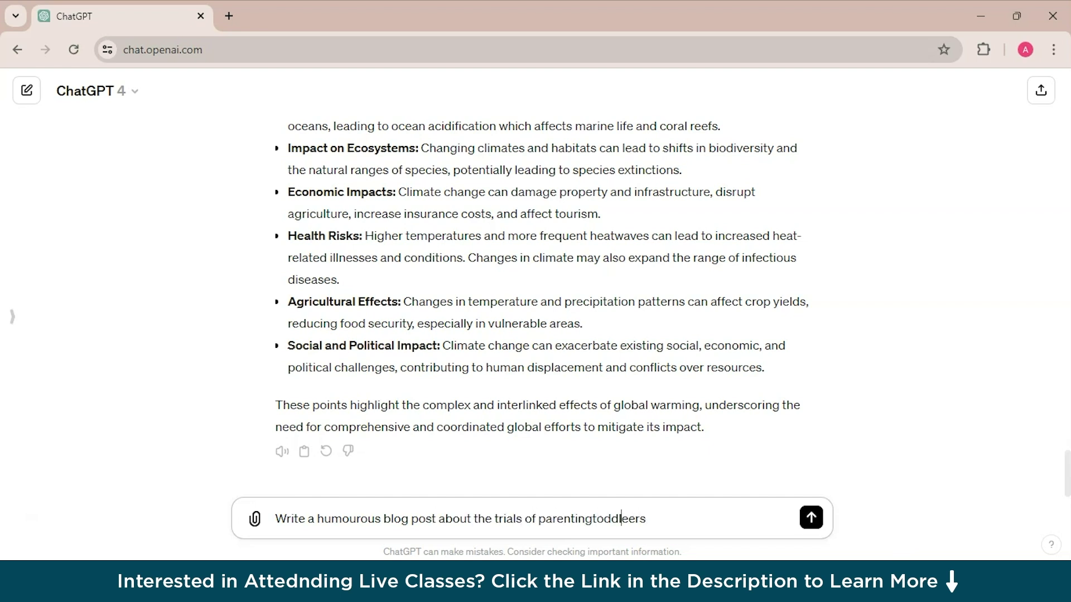
- Send the prompt for a humorous blog post about parenting toddlers
key(Return)
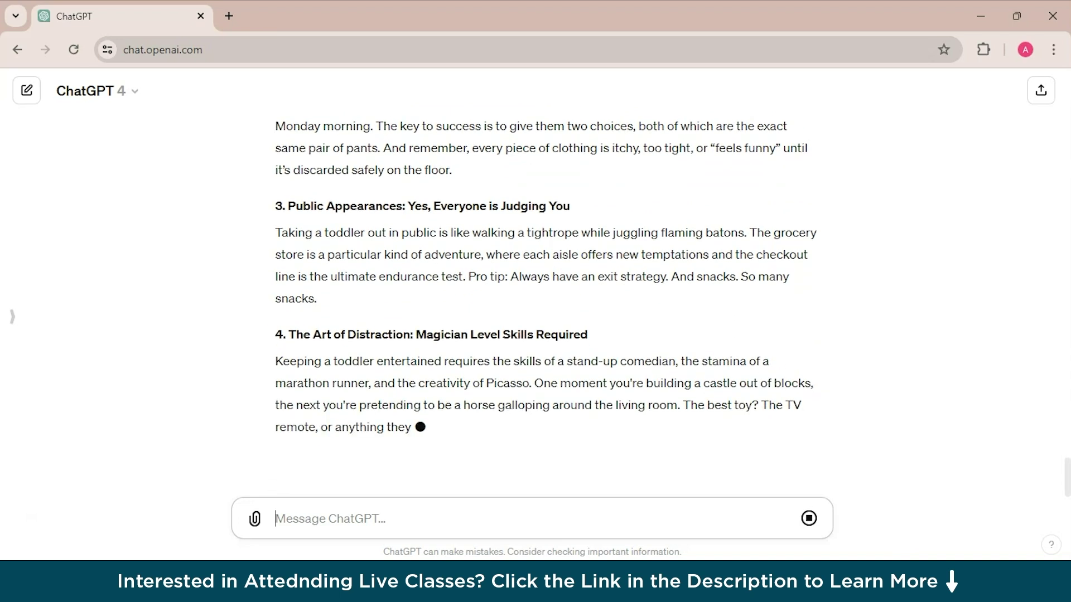
scroll(535, 335, up, 10)
scroll(536, 334, up, 2)
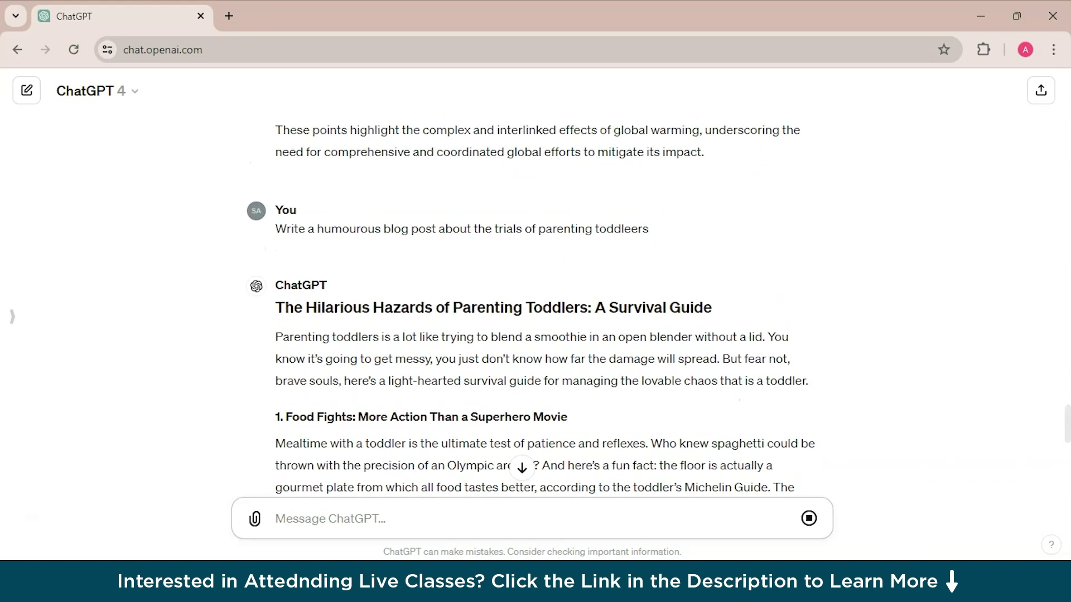
scroll(535, 335, down, 3)
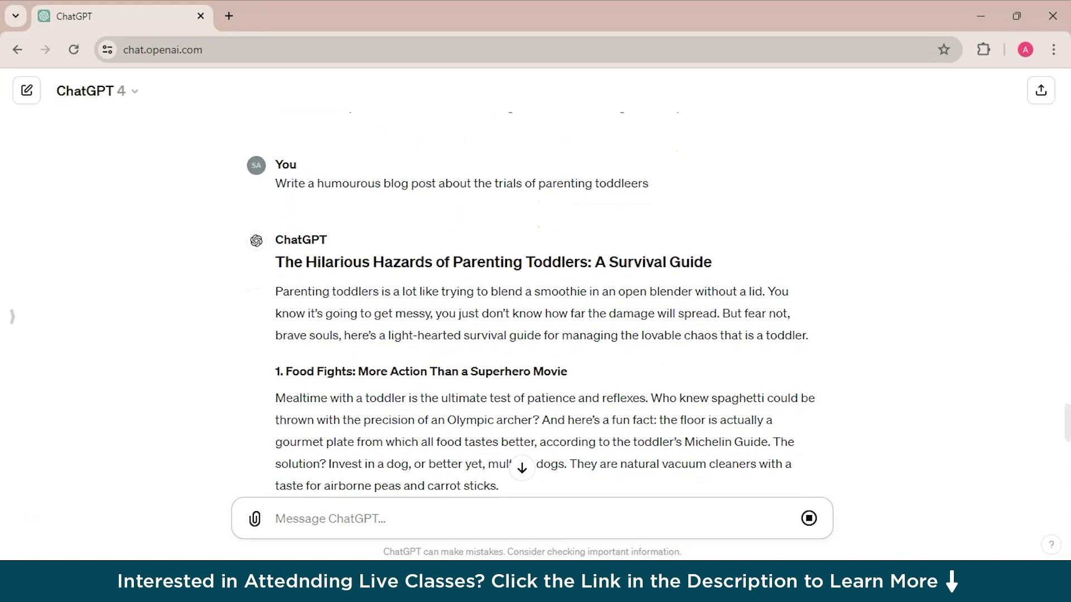
scroll(536, 335, down, 4)
scroll(535, 335, down, 3)
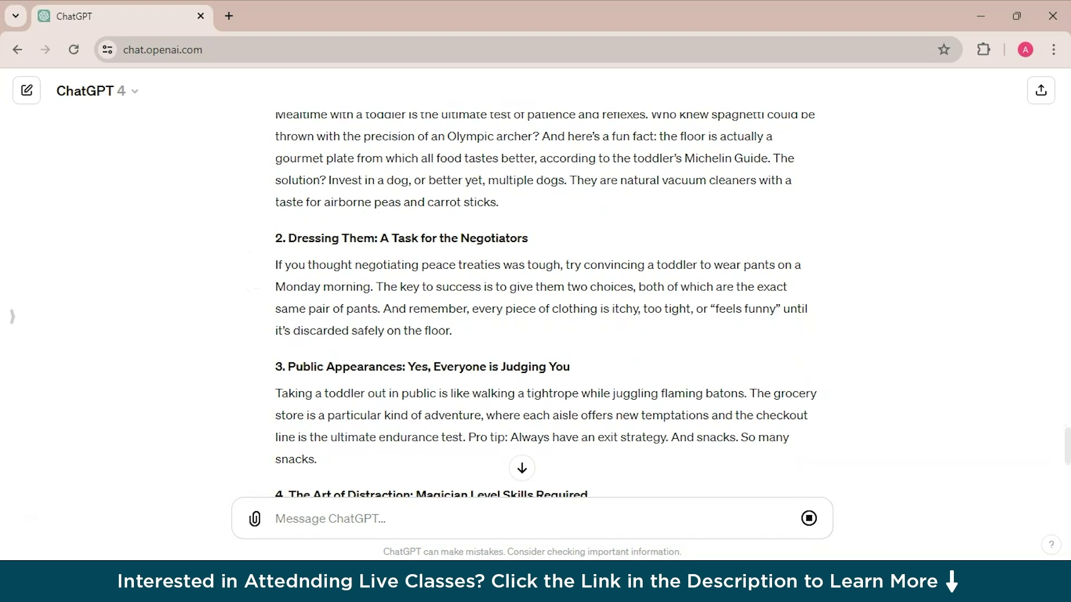
scroll(536, 335, down, 5)
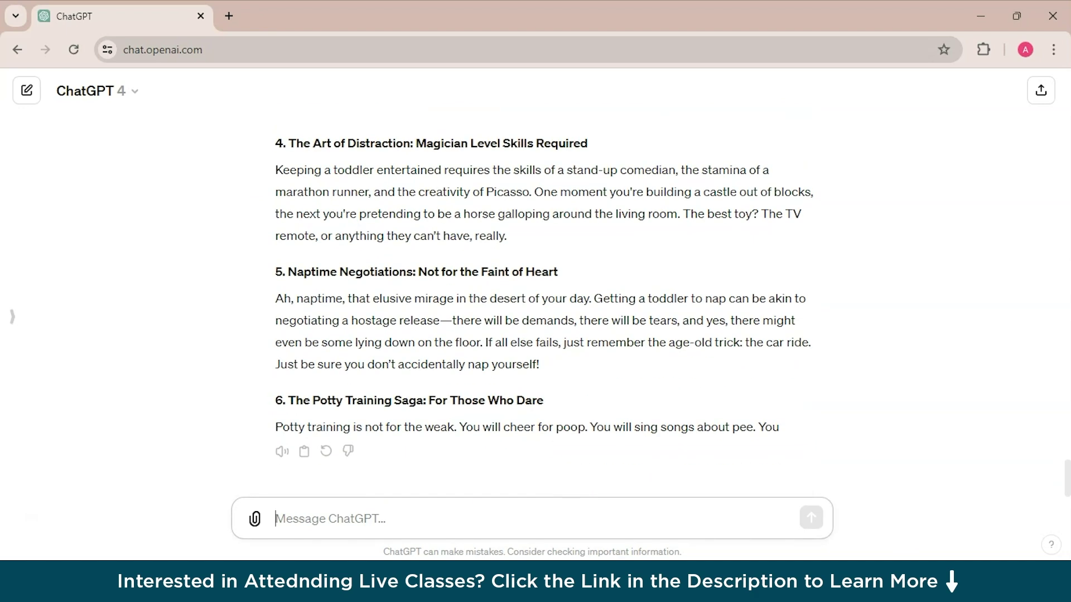
text(A)
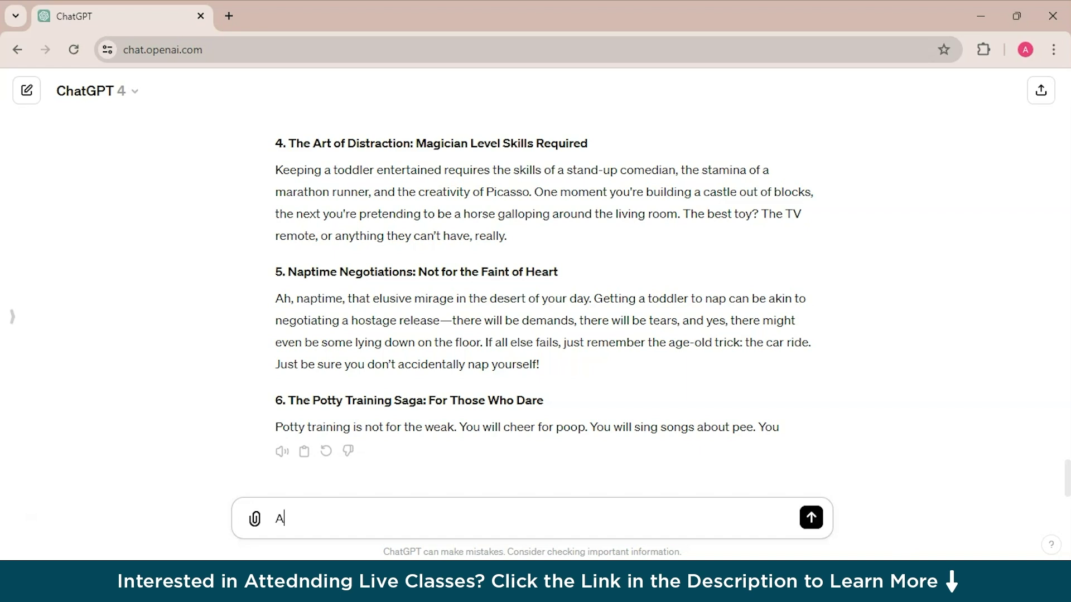
text(s a nutrionionist,)
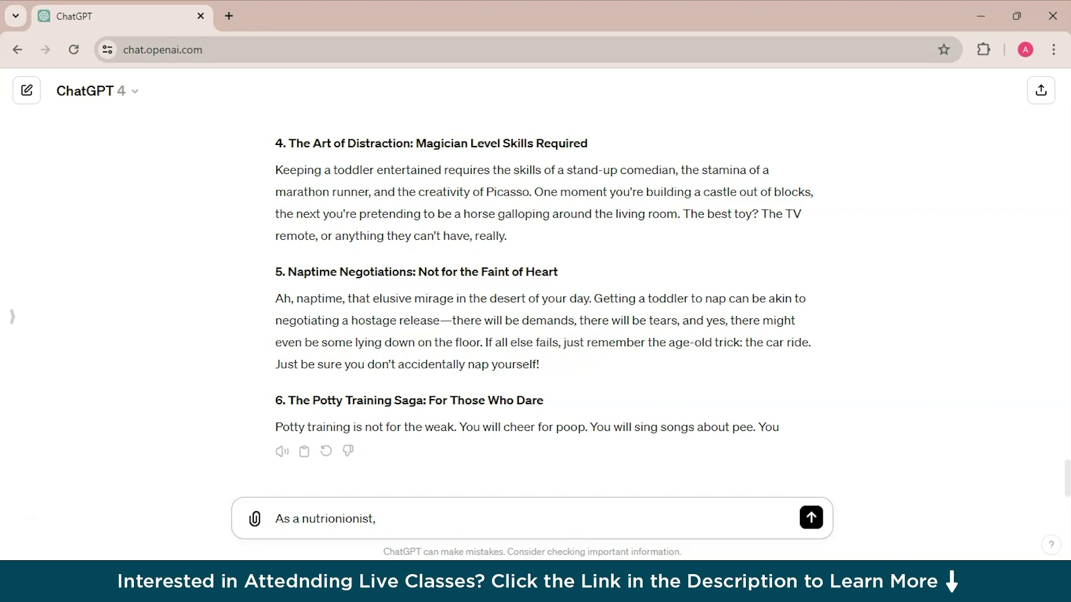
text( speaking at a high school)
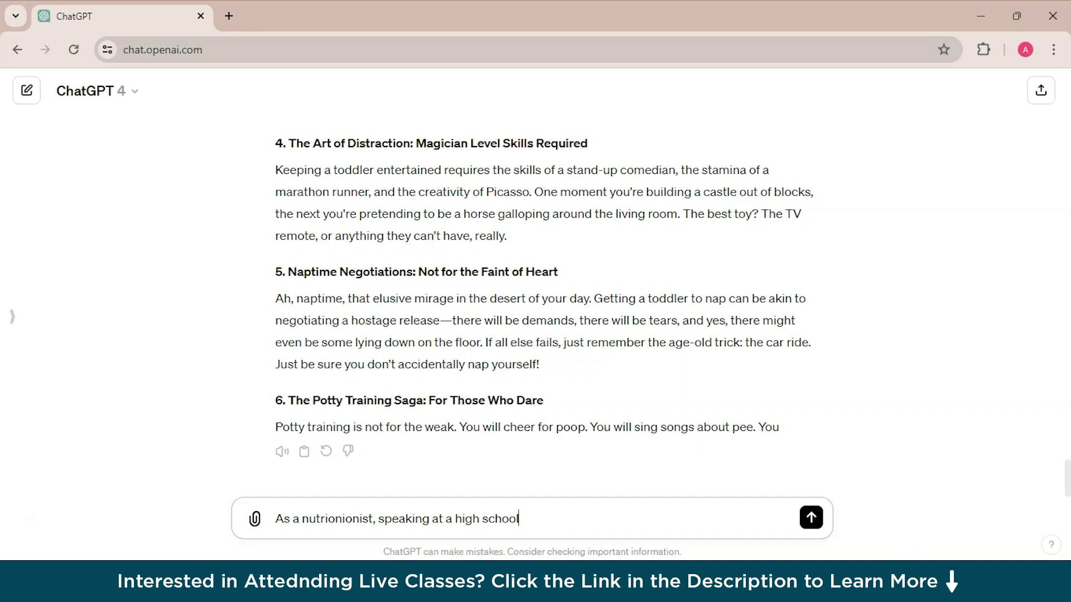
text(carrer day, create a)
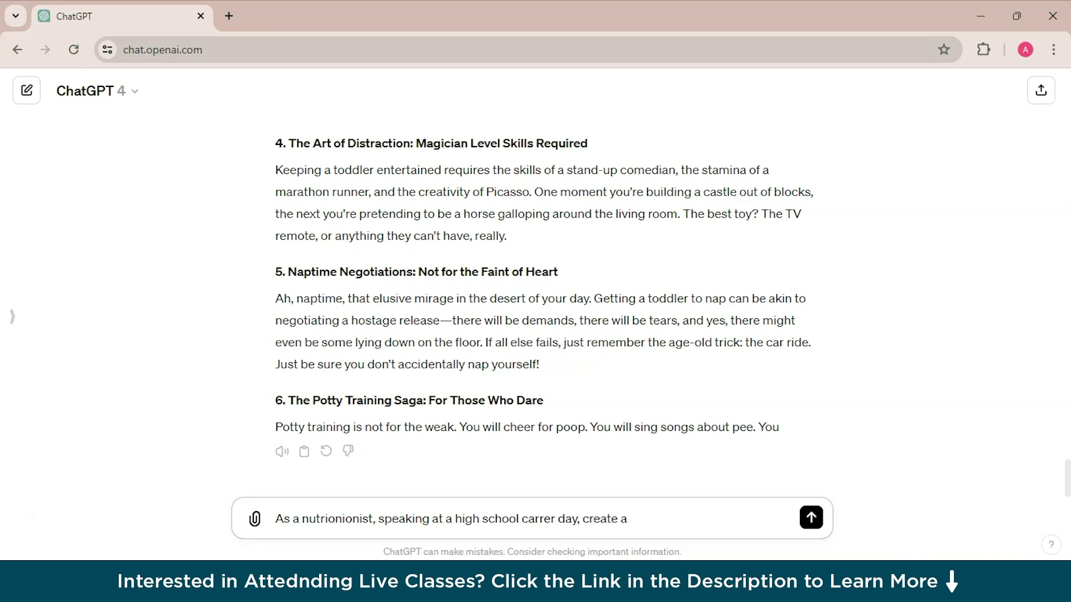
text( draft for presentation)
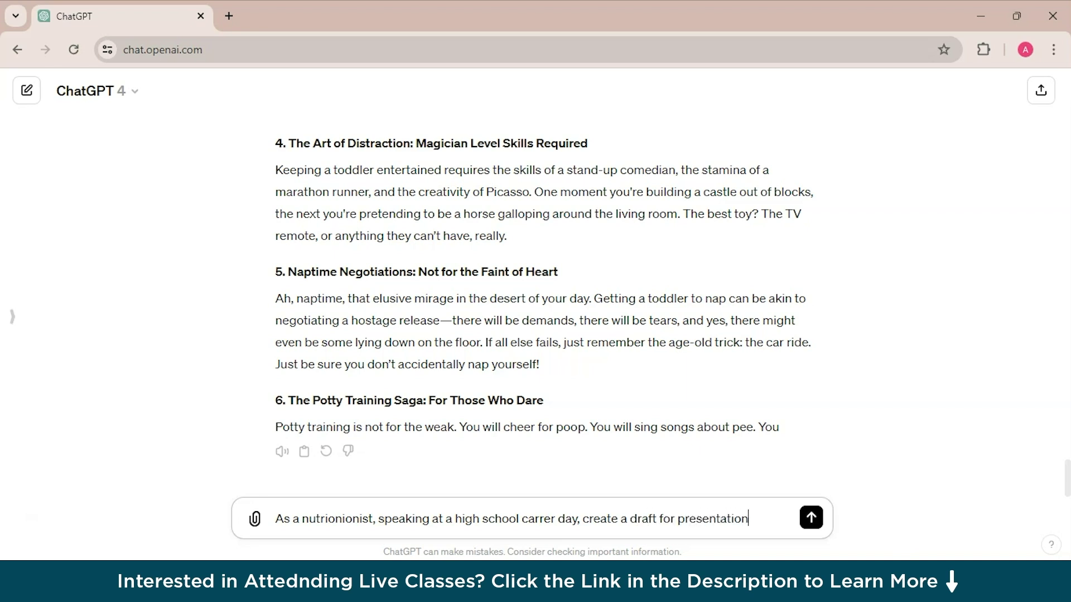
text( ou)
text(tlining the importance of helthy eating habits for teengares.)
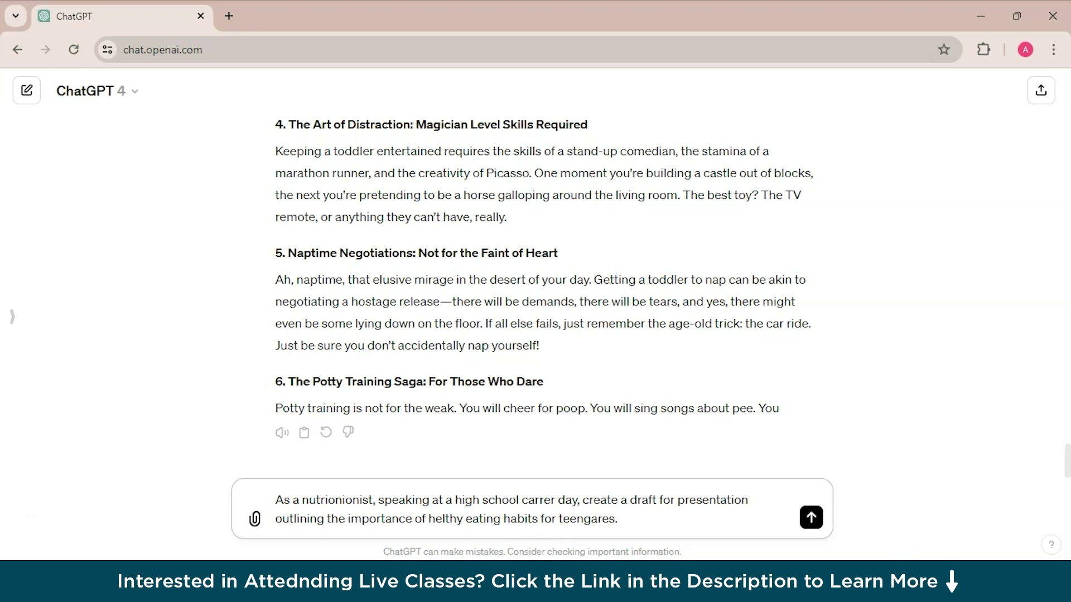
text( Use a friendly and engaging tone,)
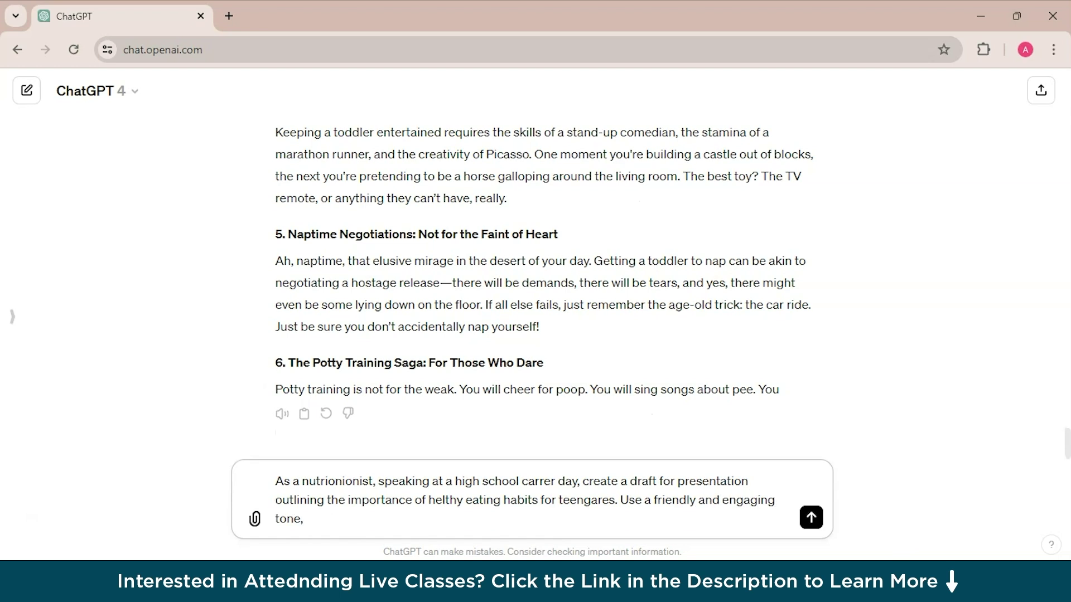
text( and include real life success stories)
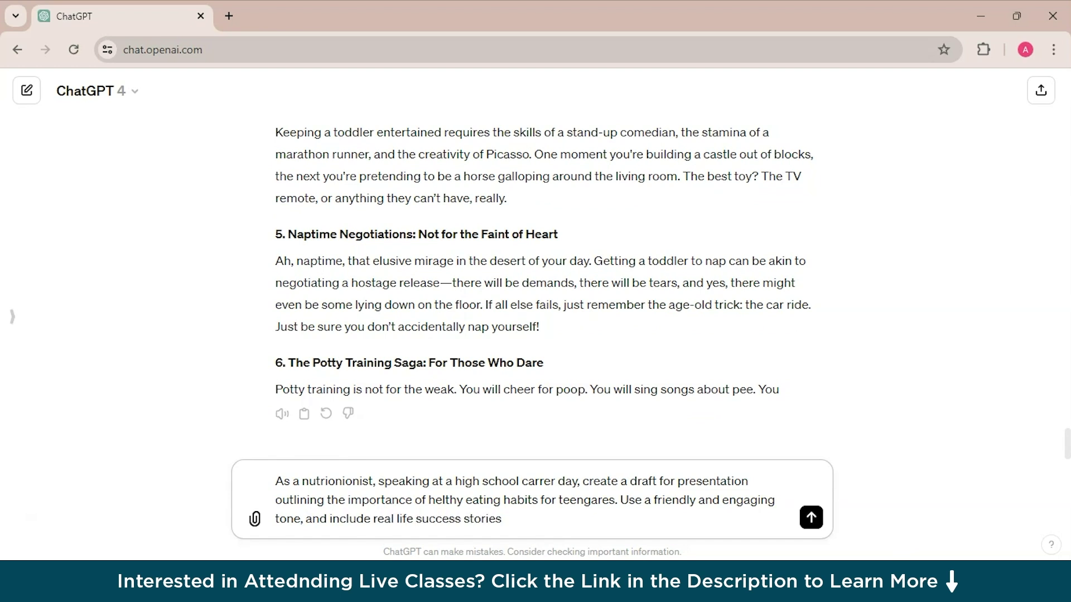
text( to illustrate y)
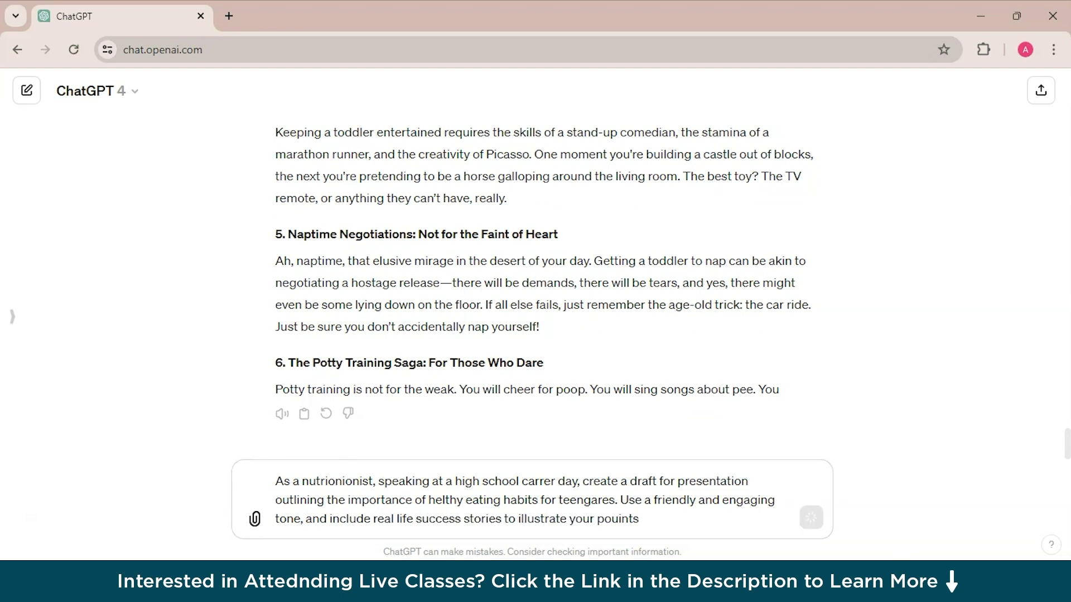
text(our pouints)
- Send the prompt for a friendly nutritionist career-day presentation with real-life success stories
key(Return)
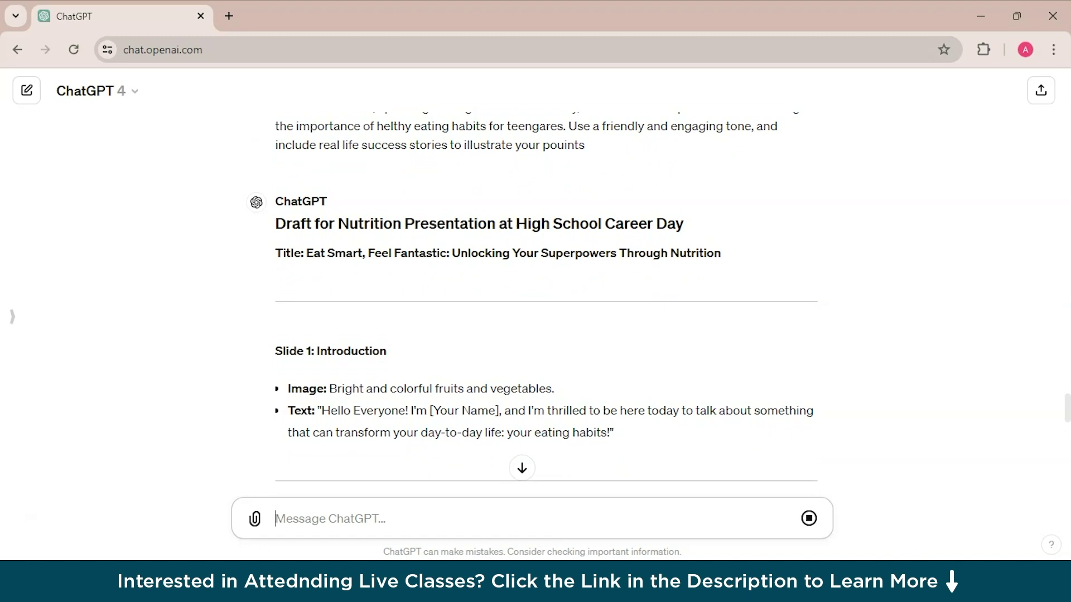
scroll(535, 335, up, 3)
scroll(536, 335, up, 2)
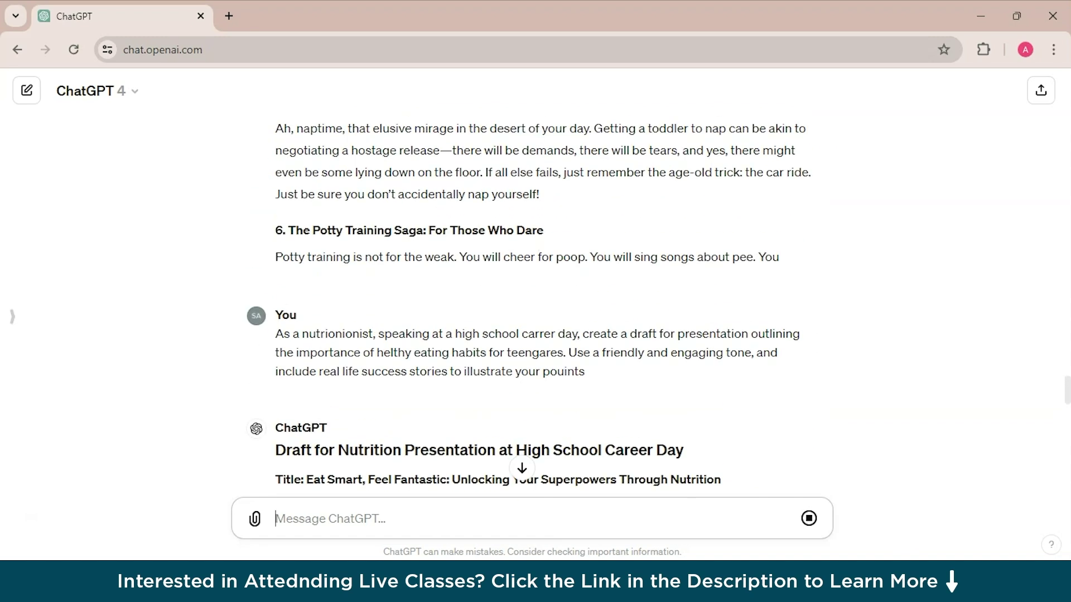
scroll(536, 335, down, 3)
scroll(536, 335, down, 2)
scroll(535, 335, down, 2)
scroll(535, 335, down, 2)
scroll(536, 334, down, 2)
scroll(536, 335, down, 2)
scroll(536, 335, down, 2)
scroll(535, 335, down, 2)
scroll(536, 335, down, 2)
scroll(536, 336, down, 2)
scroll(536, 335, down, 2)
scroll(536, 335, down, 2)
scroll(535, 334, down, 2)
scroll(536, 335, down, 2)
scroll(536, 335, down, 2)
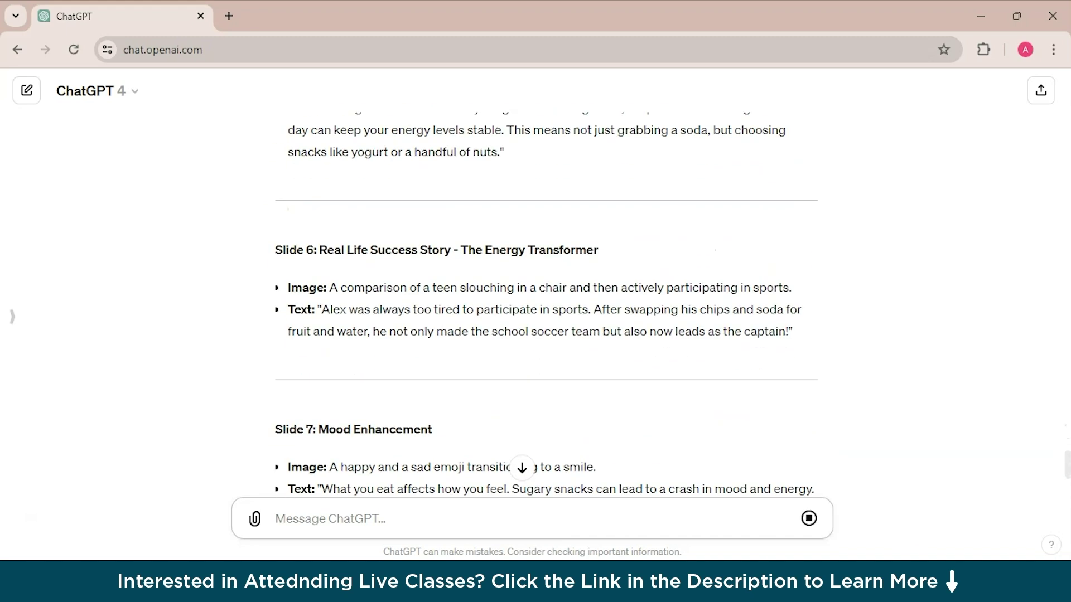
scroll(536, 334, down, 1)
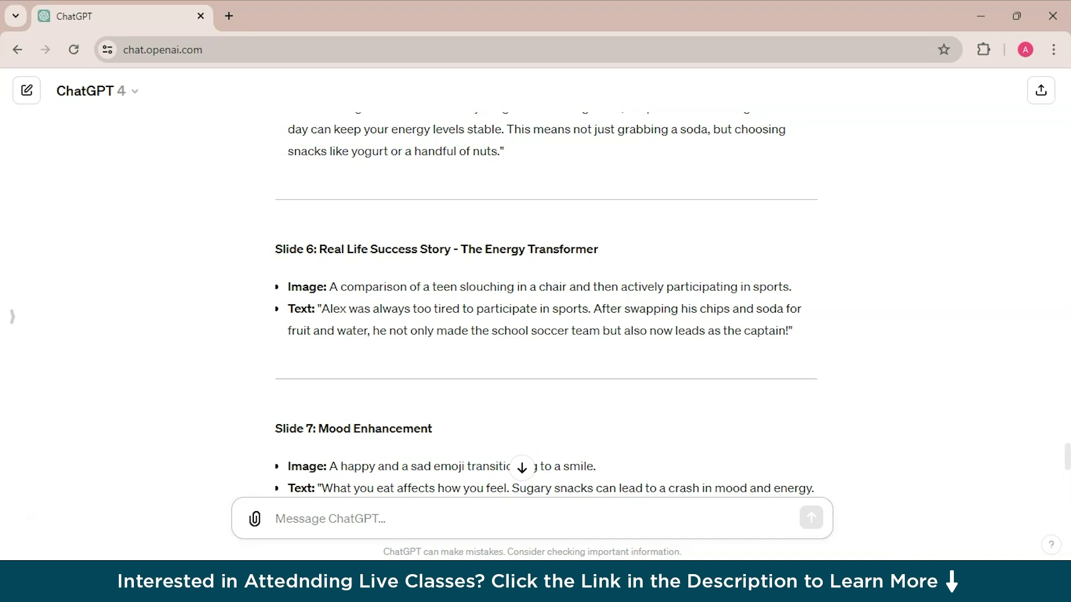
text(Imagon)
- Draft a dramatic, suspenseful sci-fi story prompt about a family facing water scarcity, fixing typos
key(BackSpace)
key(BackSpace)
text(ine )
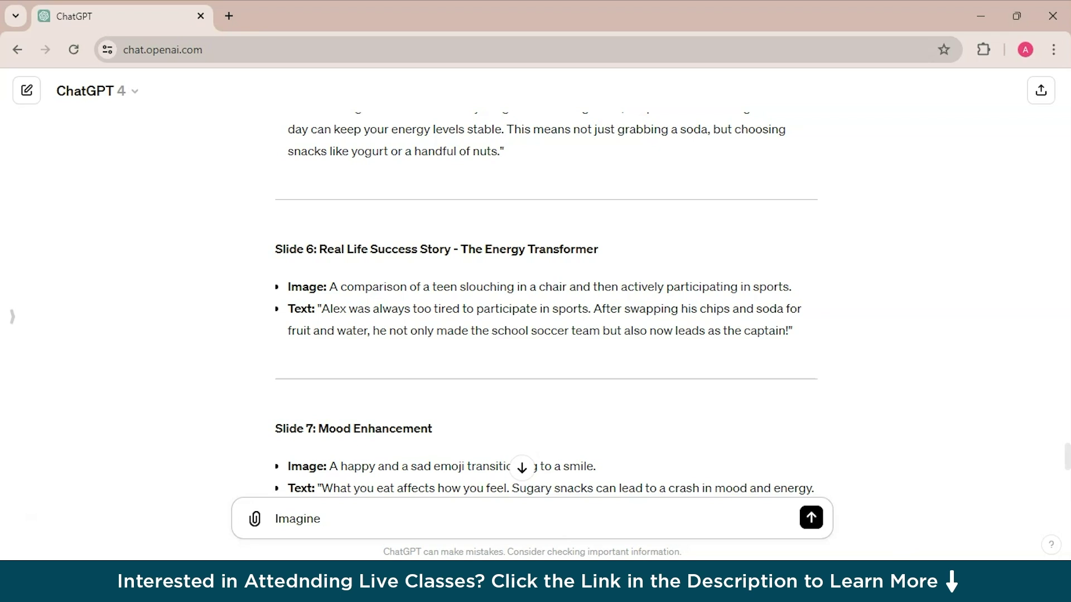
text(you are a sci-fi author )
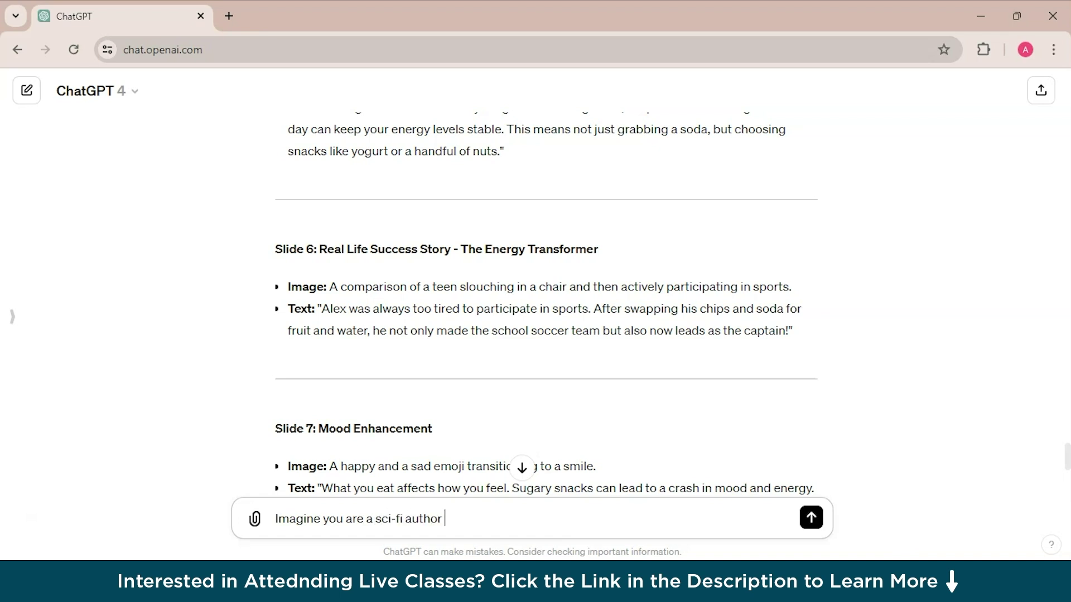
text(writing a short story )
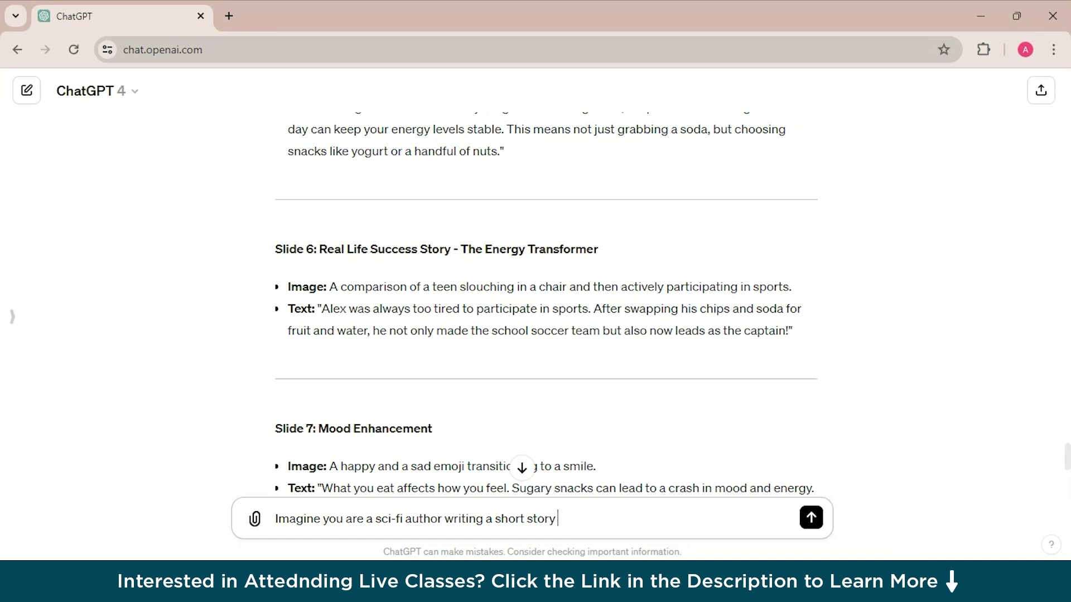
text(sety)
key(BackSpace)
text(ina future where water)
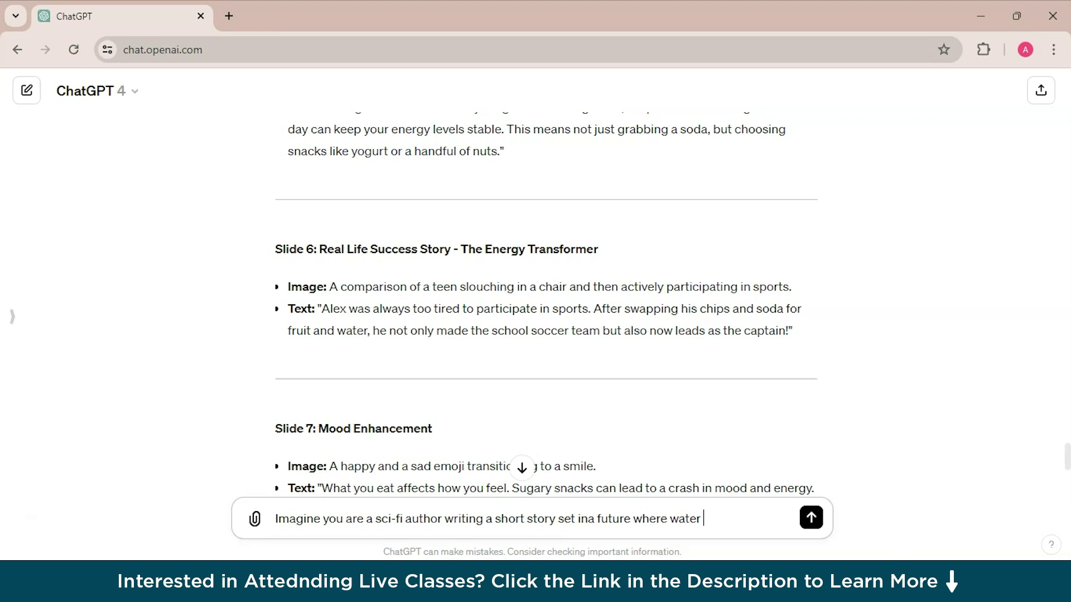
text( is sca)
text(rce. )
text(Craft a narrative )
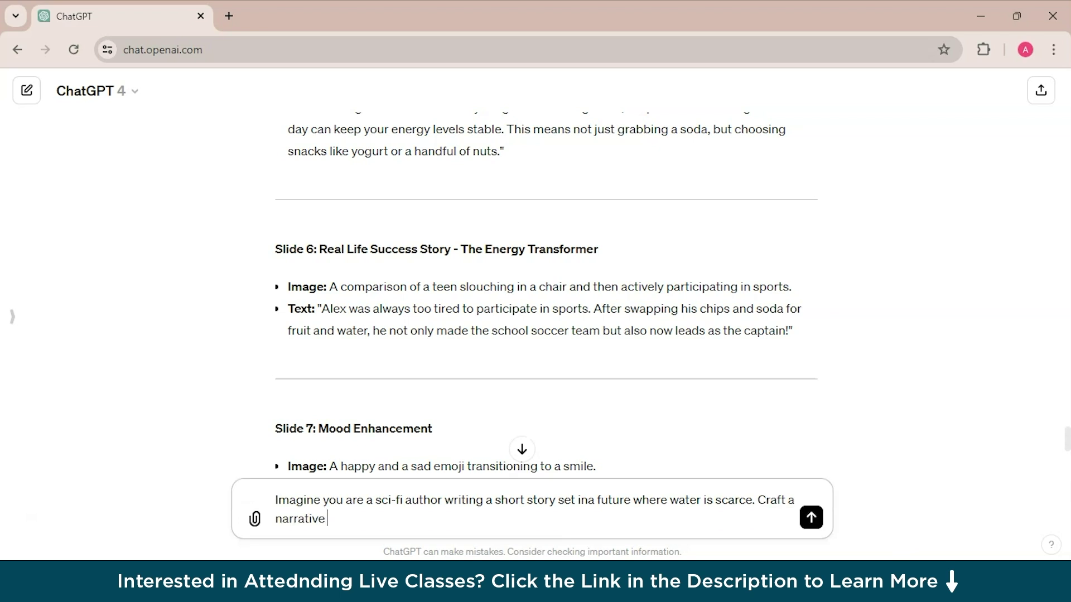
text(that explores the daily challenges)
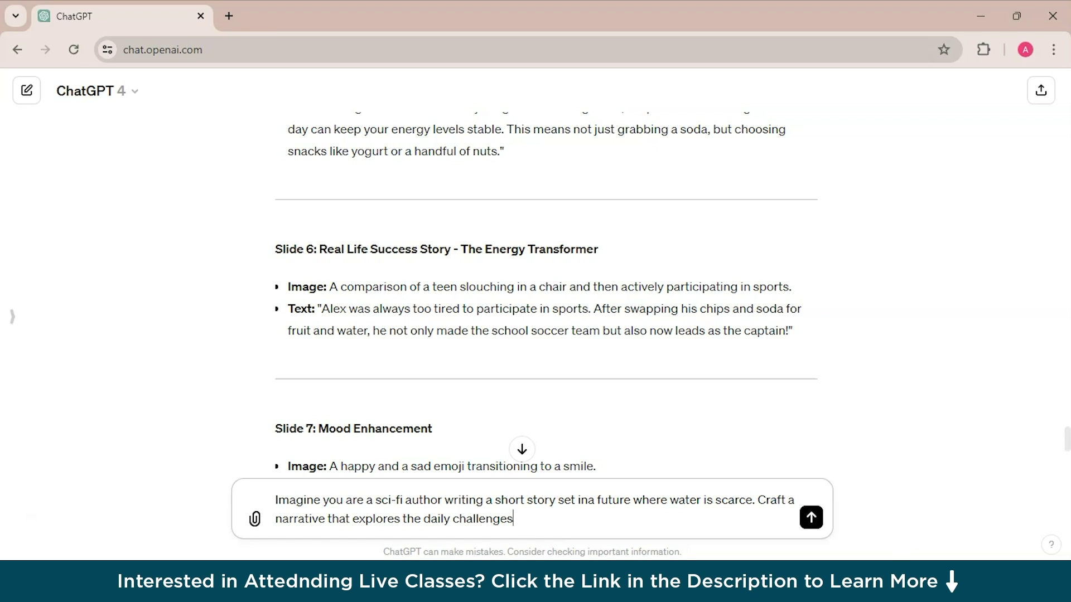
text(faced by a family, using a dramatic and sus)
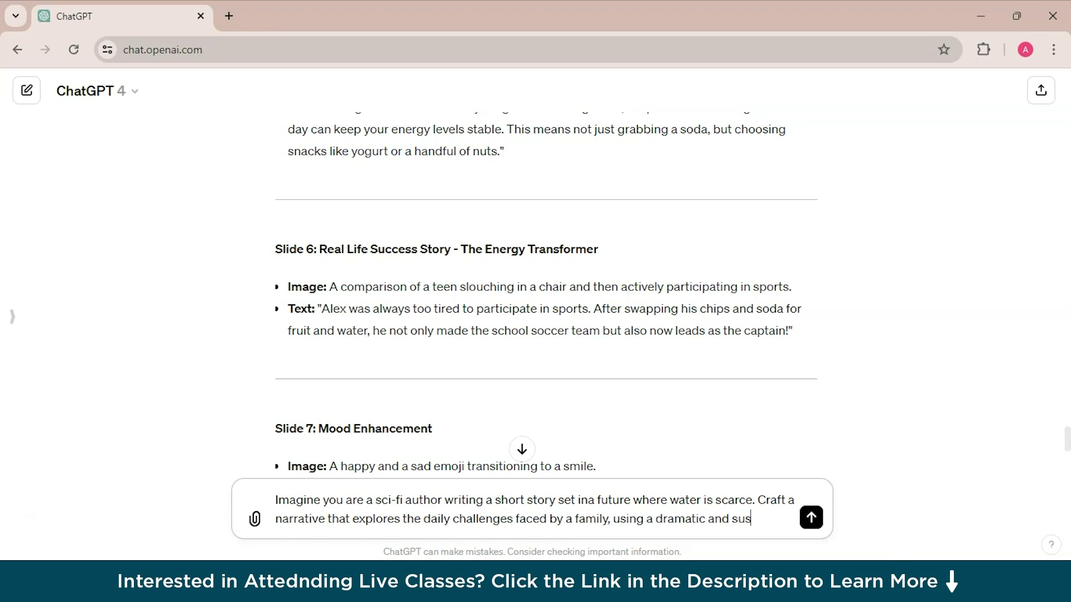
text(penseful to)
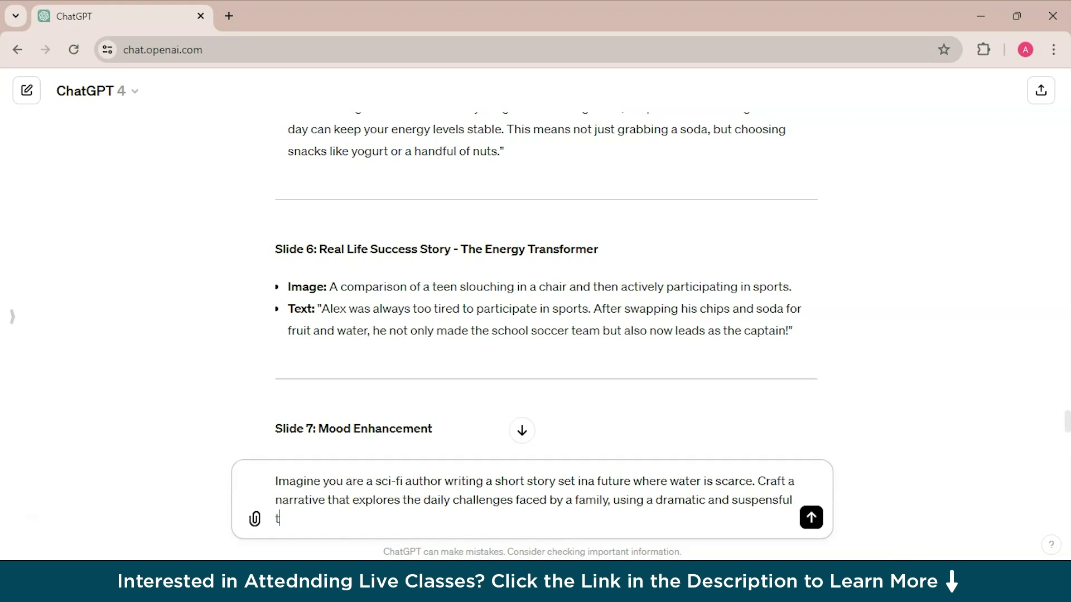
text(ne.)
- Send the water-scarcity story prompt so ChatGPT writes the Marin family's drought story
key(Return)
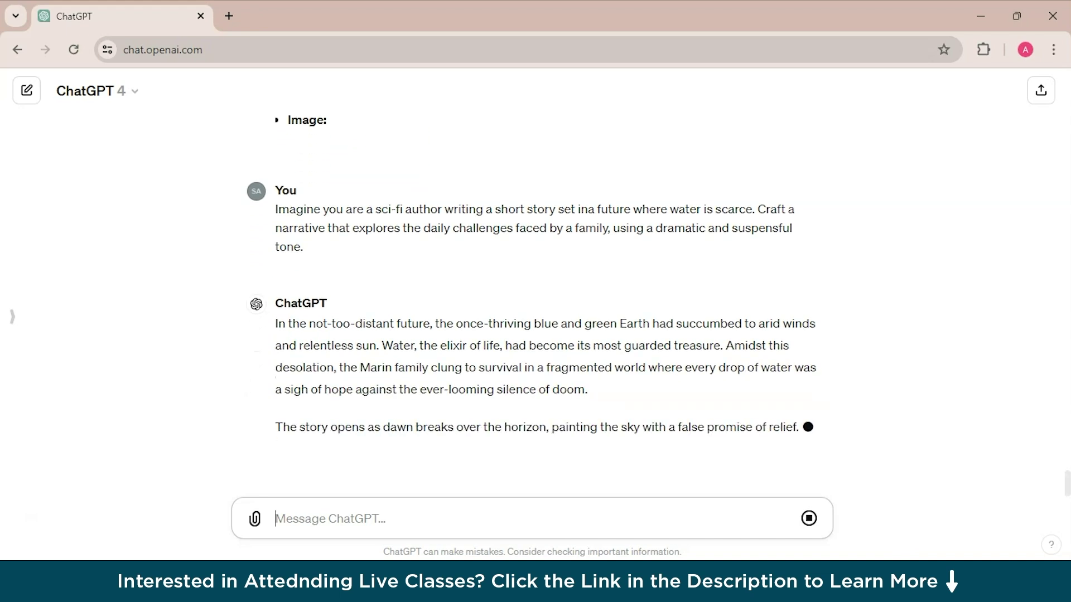
scroll(535, 335, up, 2)
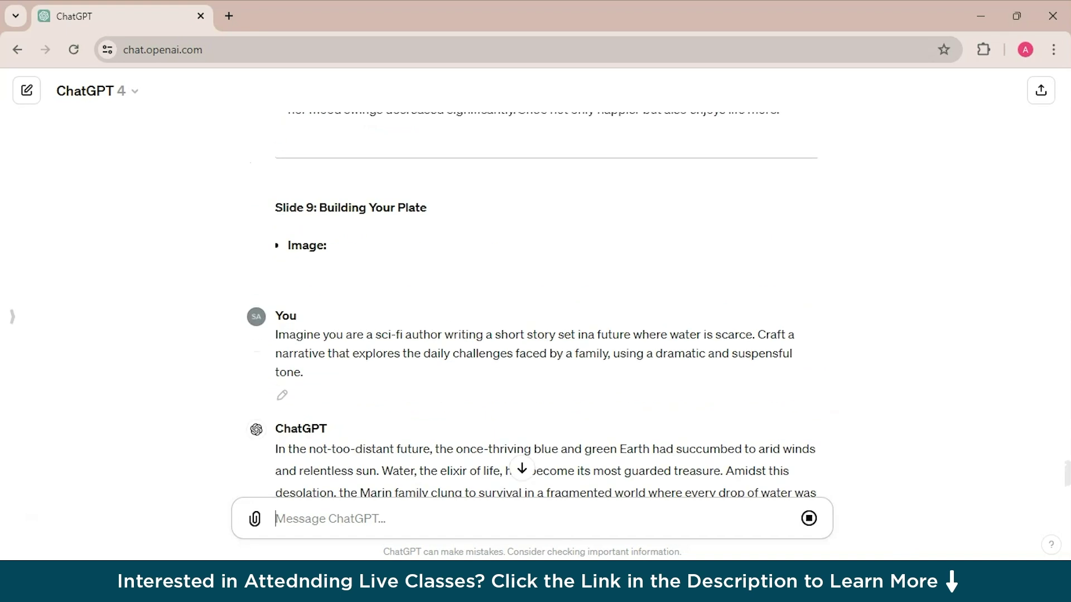